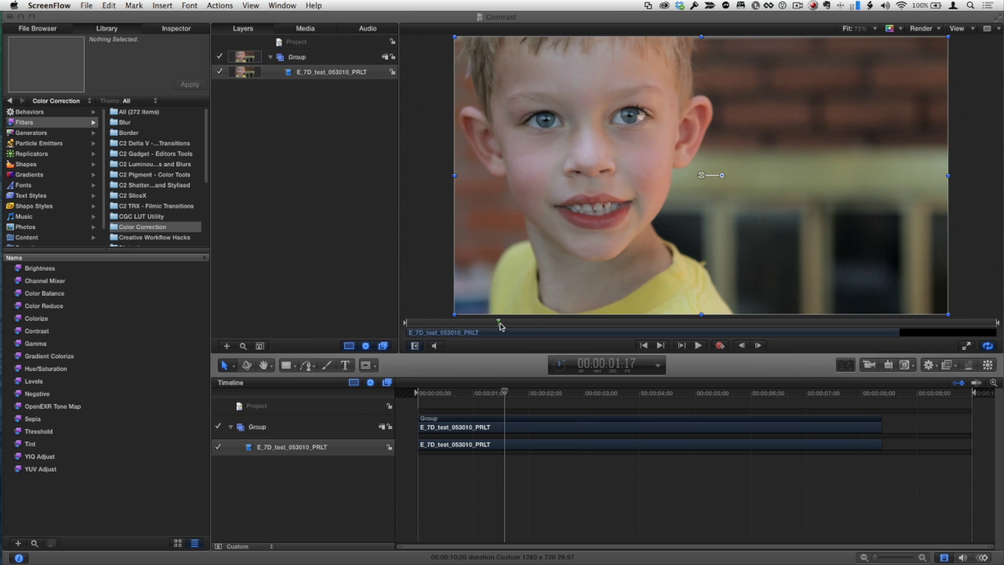
# Drag the Contrast filter from the Library onto the E_7D_test portrait layer
pyautogui.moveTo(500, 324)
pyautogui.mouseDown()
pyautogui.moveTo(469, 324)
pyautogui.moveTo(490, 323)
pyautogui.mouseUp()
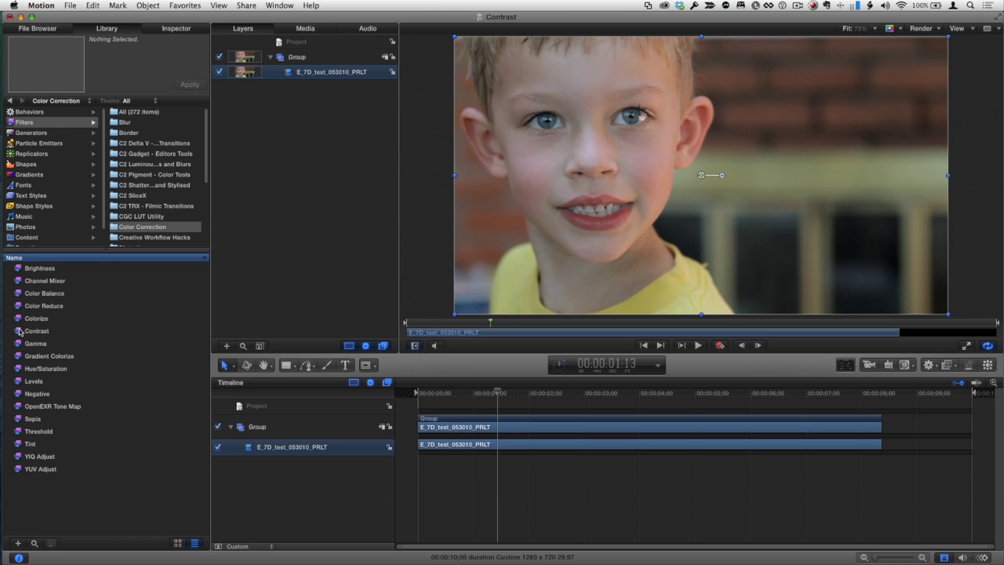
pyautogui.moveTo(248, 124)
pyautogui.mouseDown()
pyautogui.moveTo(308, 73)
pyautogui.moveTo(316, 128)
pyautogui.mouseUp()
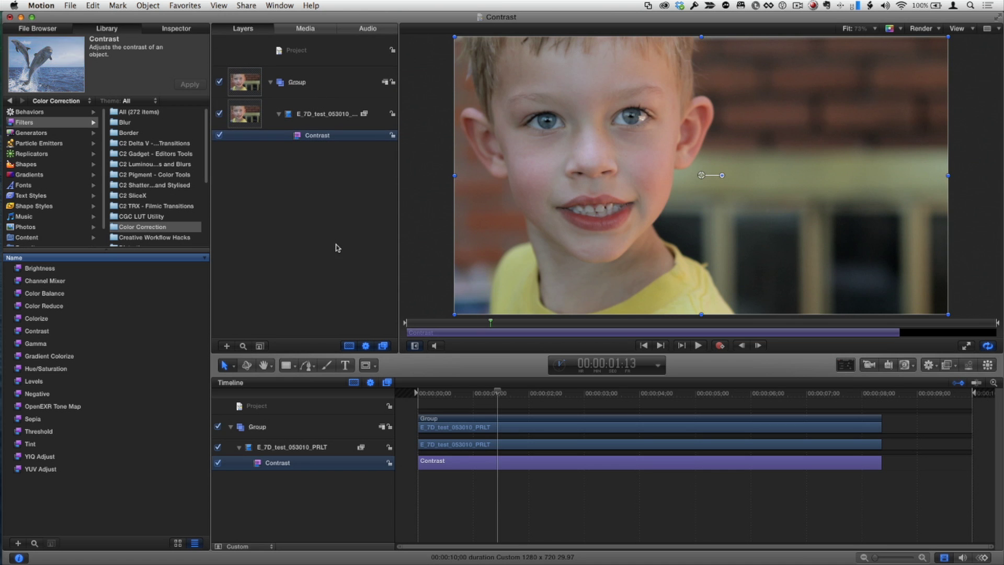
# Set Contrast to 0.5 and Pivot to 0.14 in the Inspector, with Smooth Contrast on
pyautogui.click(176, 29)
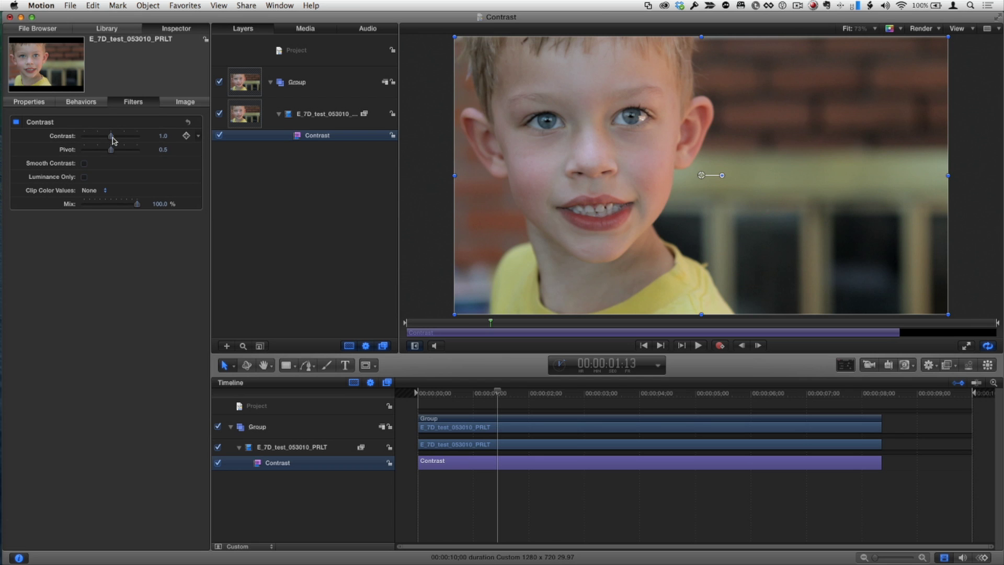
pyautogui.moveTo(110, 140); pyautogui.dragTo(92, 140)
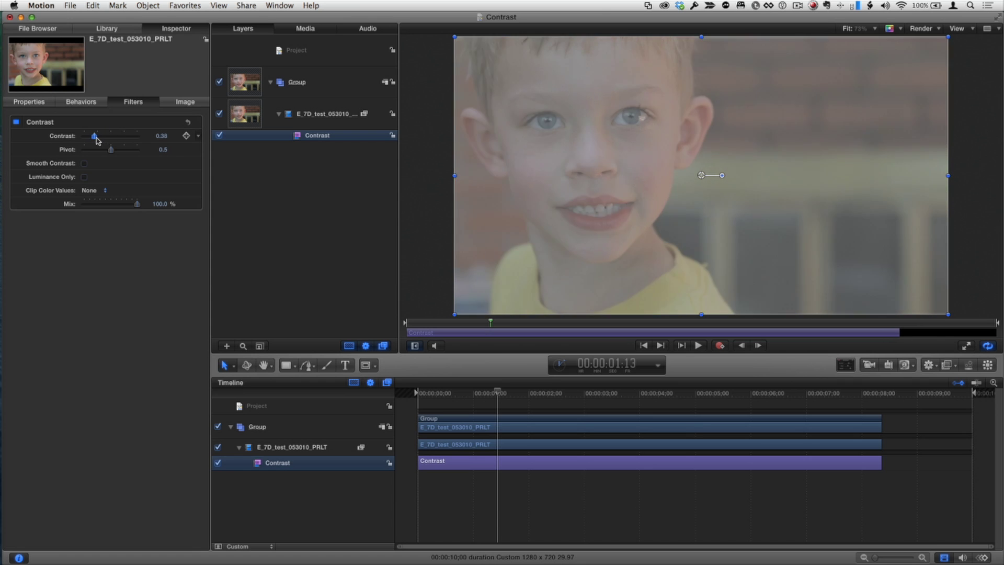
pyautogui.moveTo(91, 140)
pyautogui.mouseDown()
pyautogui.moveTo(140, 139)
pyautogui.moveTo(97, 140)
pyautogui.mouseUp()
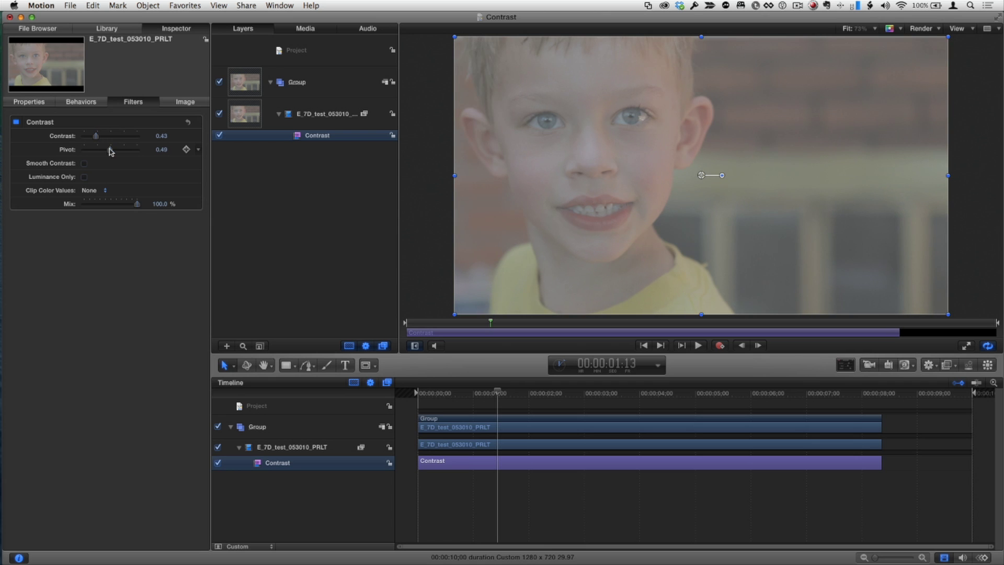
pyautogui.moveTo(109, 151); pyautogui.dragTo(82, 151)
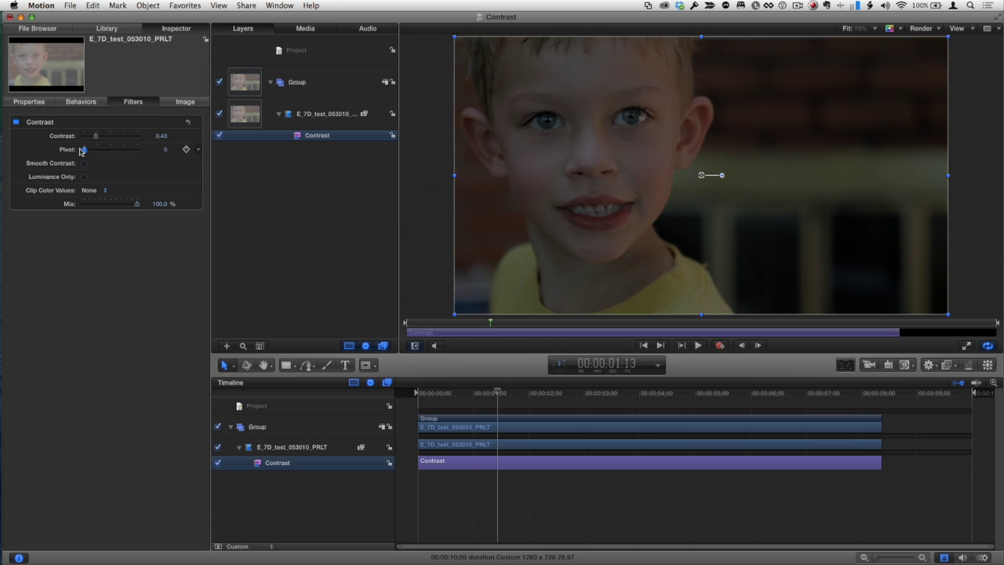
pyautogui.moveTo(81, 151); pyautogui.dragTo(89, 150)
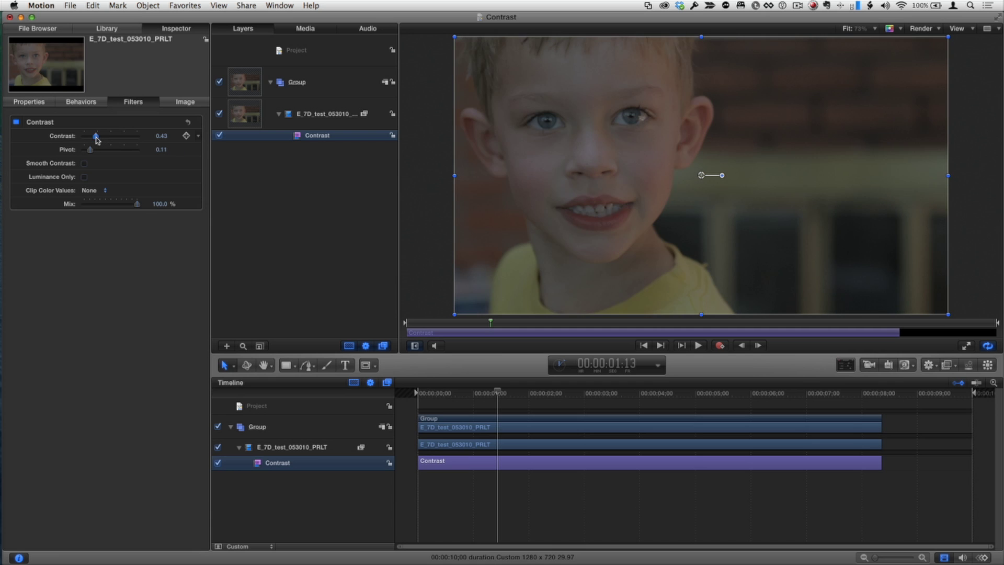
pyautogui.moveTo(91, 151); pyautogui.dragTo(92, 152)
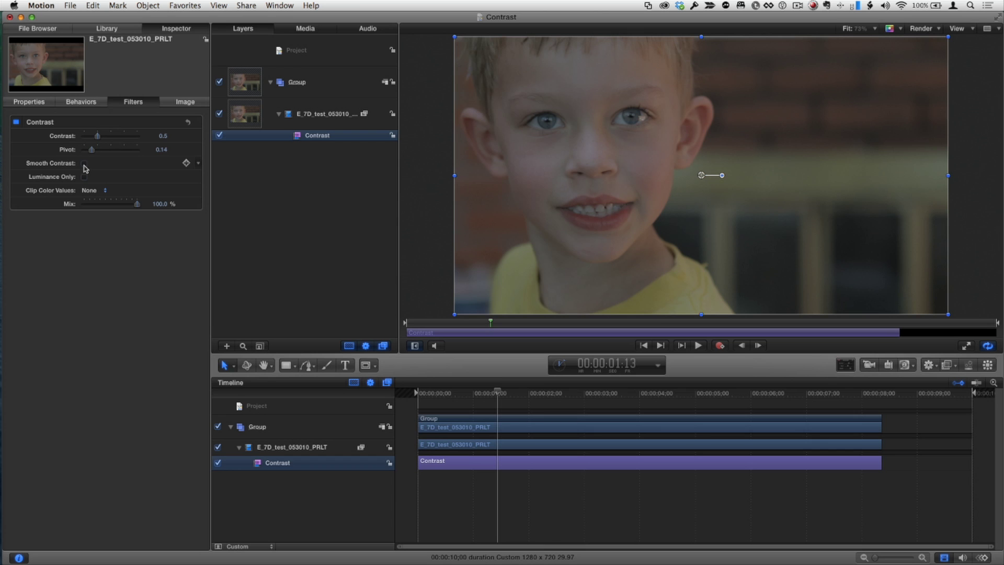
pyautogui.click(85, 163)
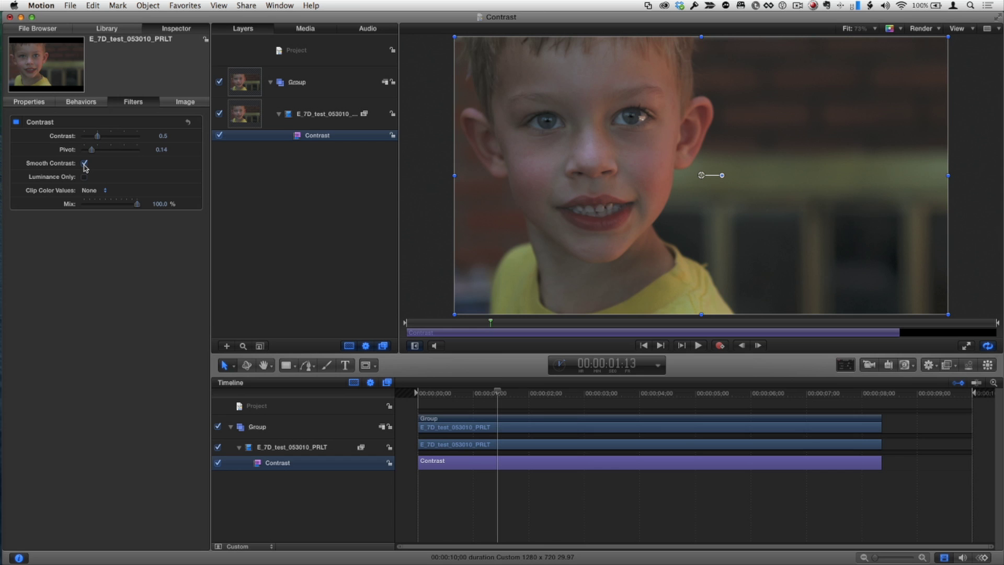
# Compare Smooth Contrast on/off and mid pivots, then reset Contrast to defaults (1.0, pivot 0.5)
pyautogui.click(83, 163)
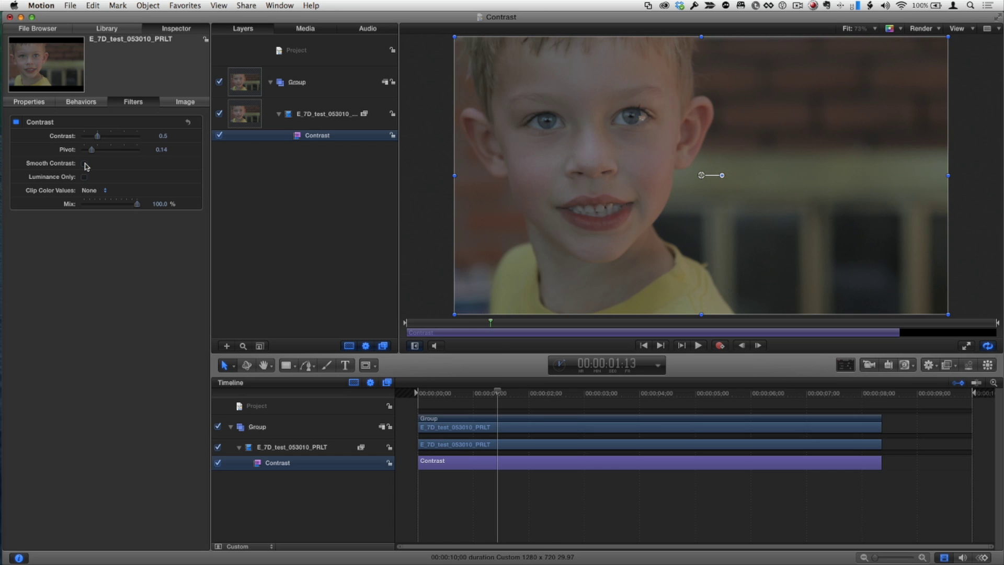
pyautogui.click(83, 163)
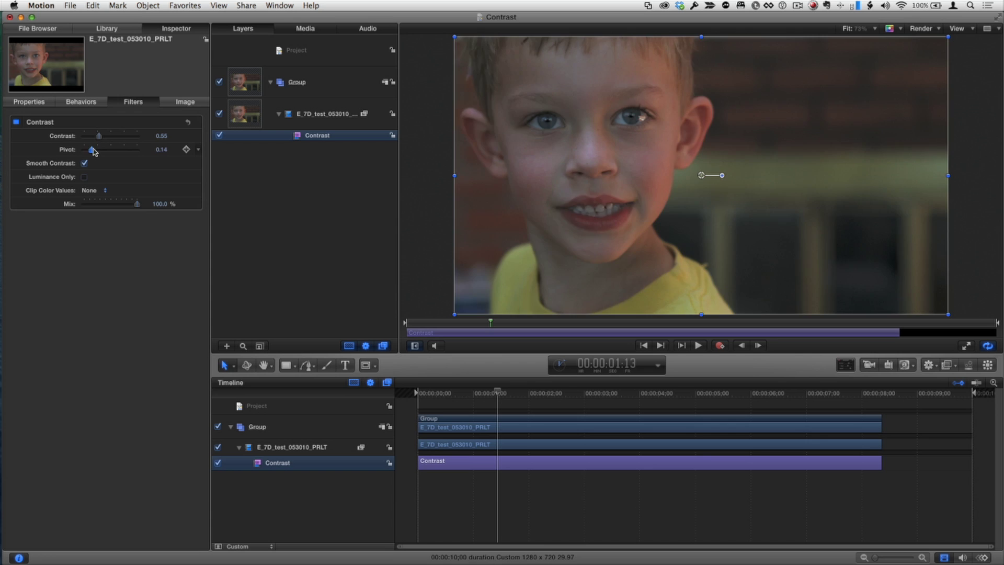
pyautogui.moveTo(94, 152); pyautogui.dragTo(88, 153)
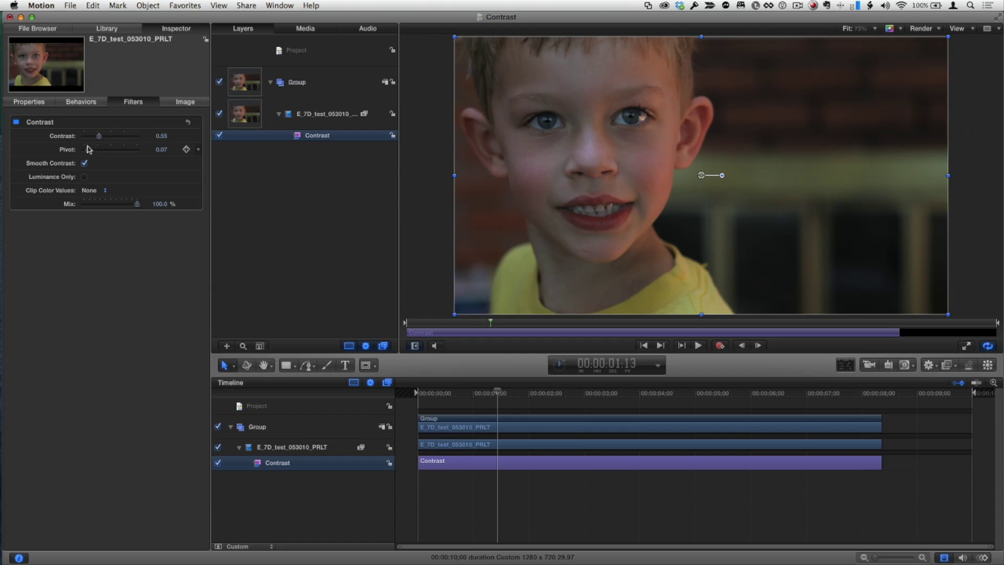
pyautogui.moveTo(88, 151); pyautogui.dragTo(108, 151)
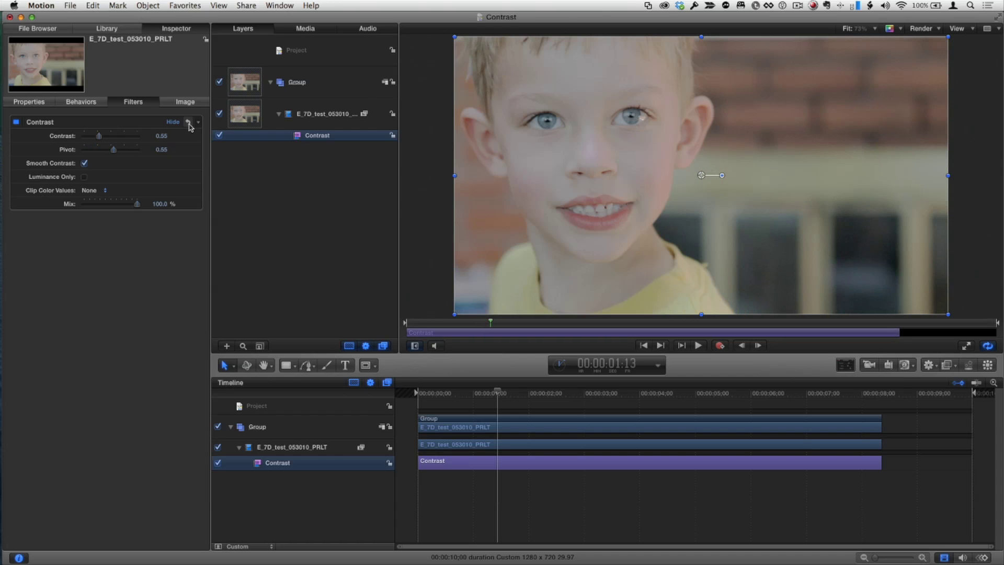
pyautogui.click(187, 121)
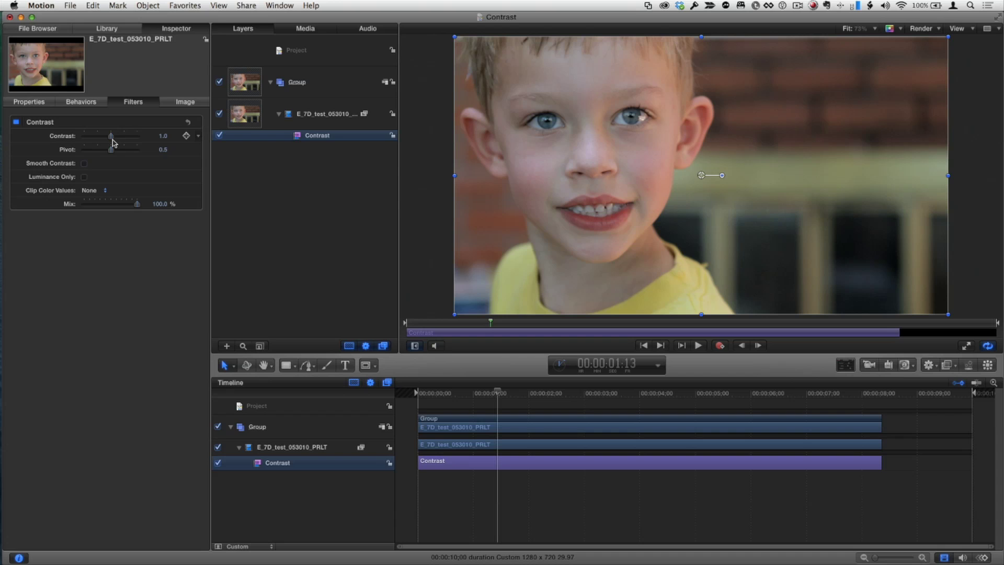
# Raise Contrast to 1.65 with Pivot near 0.54, trying Smooth Contrast and leaving it off
pyautogui.moveTo(112, 139); pyautogui.dragTo(128, 139)
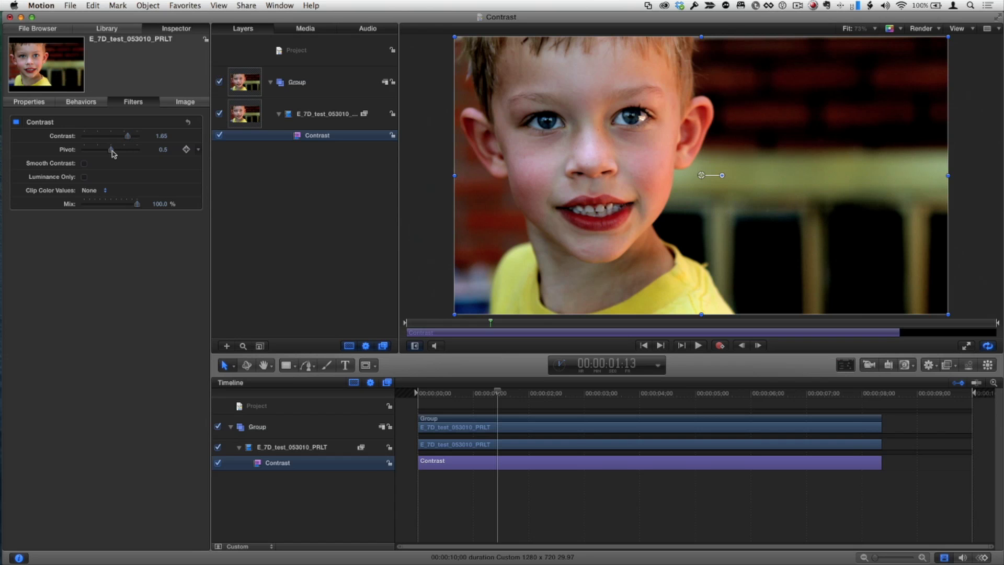
pyautogui.moveTo(113, 152)
pyautogui.mouseDown()
pyautogui.moveTo(126, 153)
pyautogui.moveTo(116, 160)
pyautogui.mouseUp()
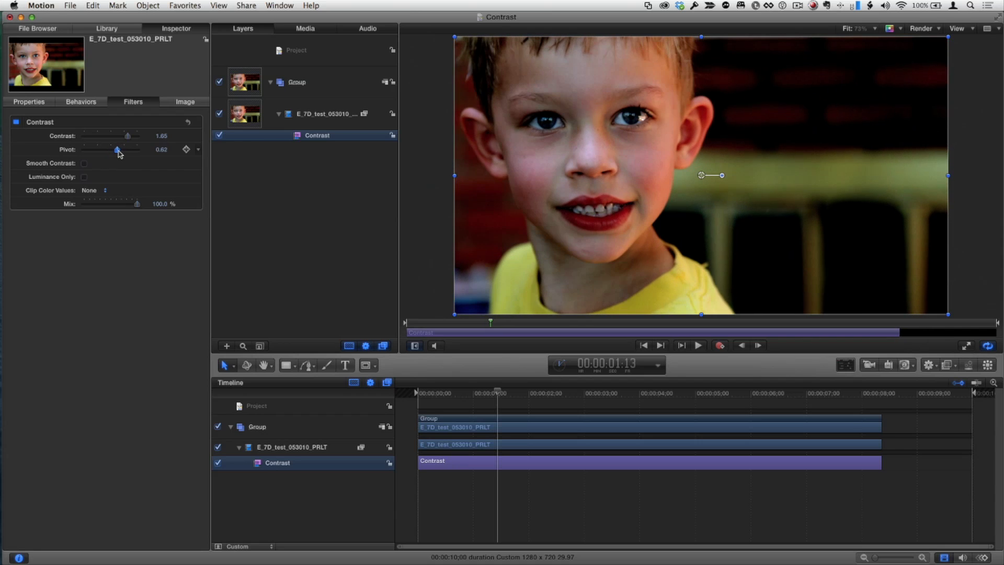
pyautogui.click(85, 164)
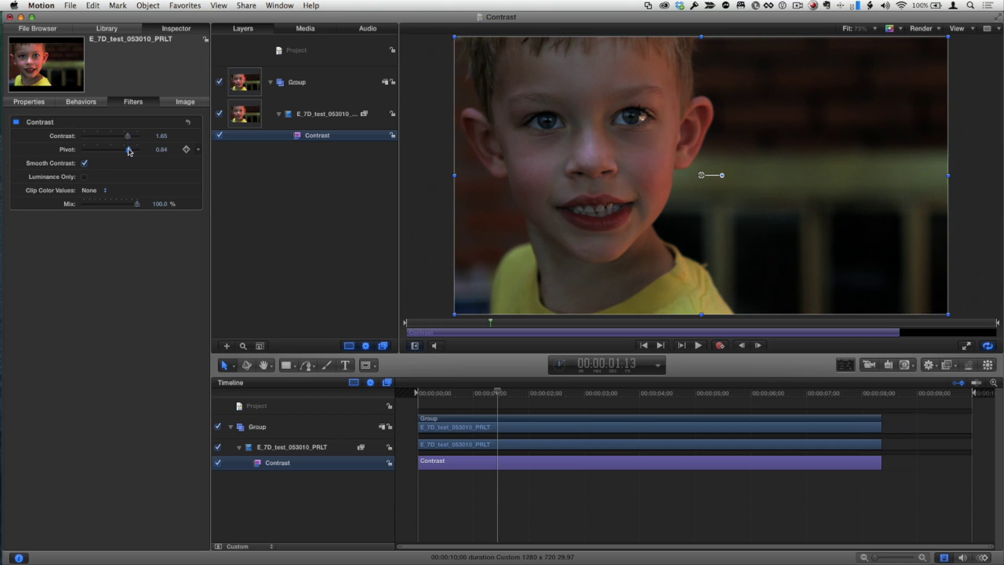
pyautogui.moveTo(117, 152); pyautogui.dragTo(108, 151)
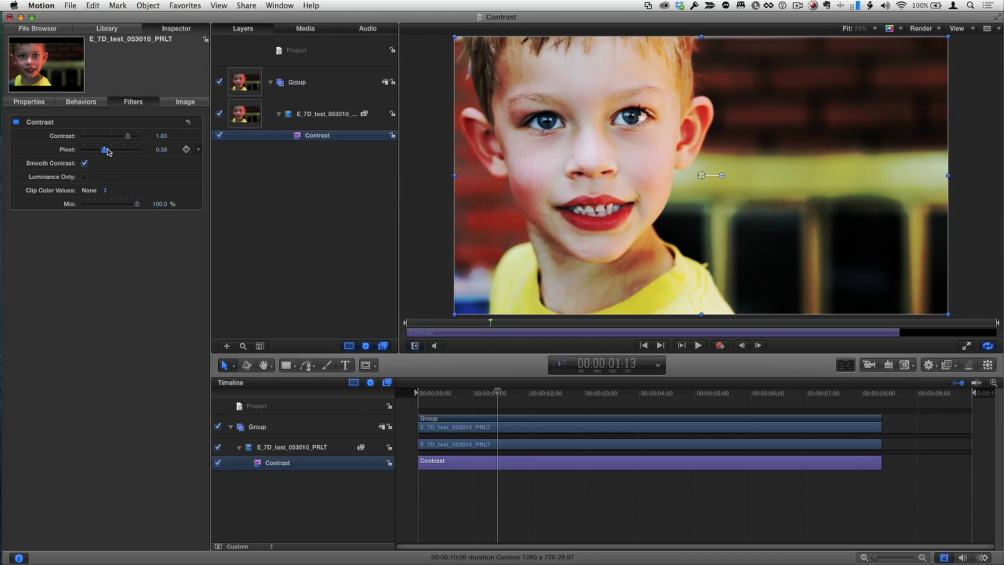
pyautogui.moveTo(108, 151); pyautogui.dragTo(108, 150)
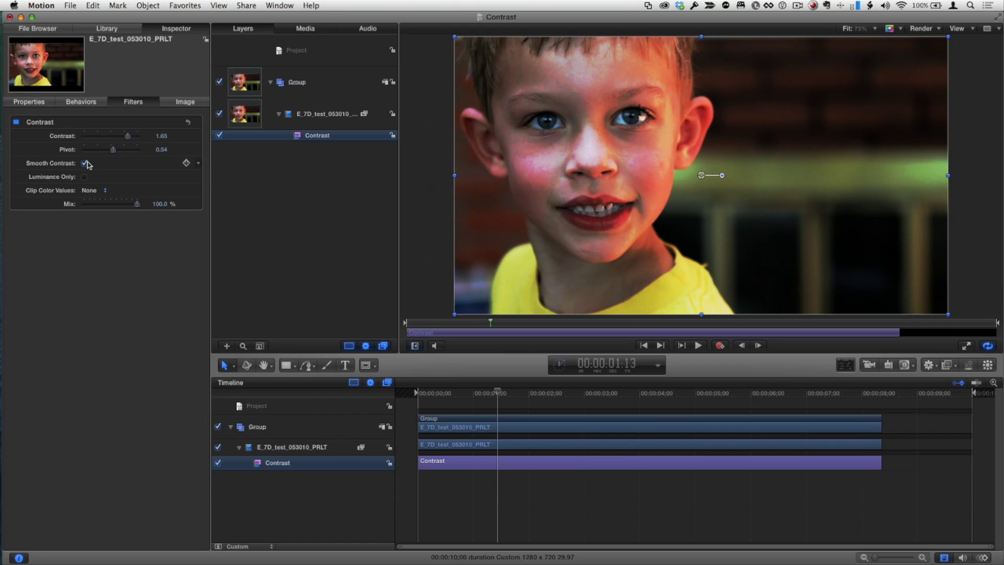
pyautogui.click(84, 163)
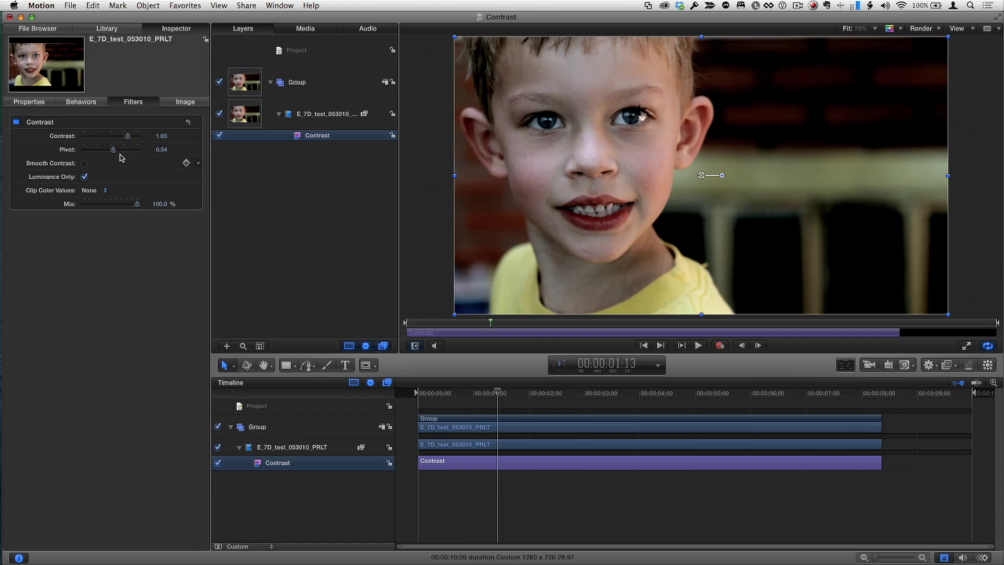
# Nudge the pivot around 0.44 and toggle the Contrast filter off/on to compare with the original
pyautogui.moveTo(114, 153); pyautogui.dragTo(109, 154)
pyautogui.moveTo(39, 122)
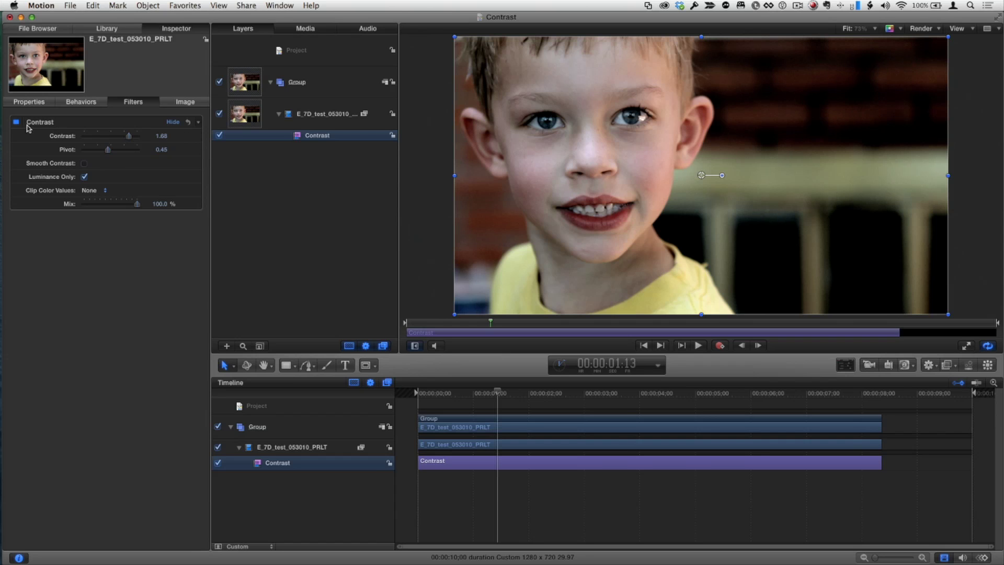
pyautogui.click(16, 123)
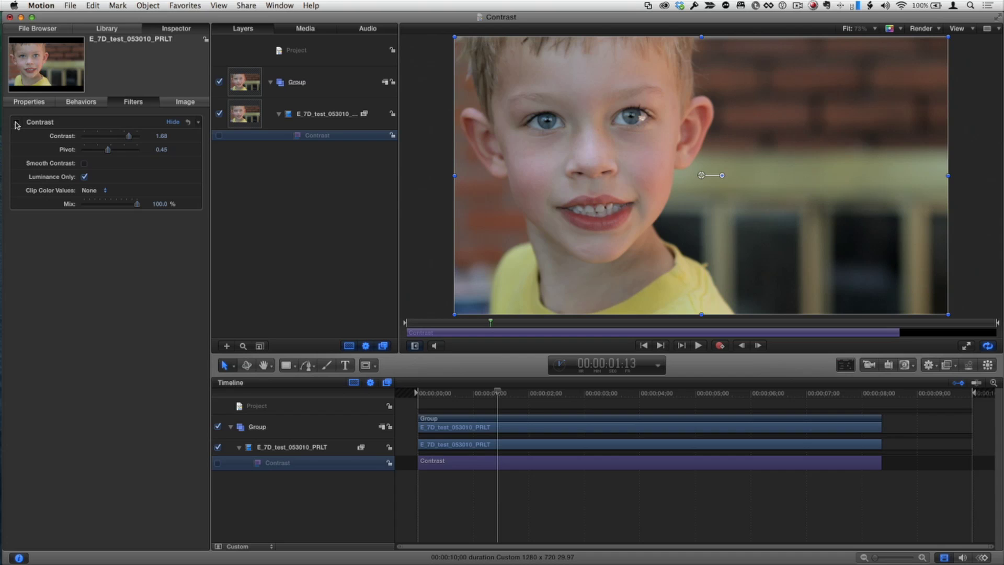
pyautogui.click(17, 123)
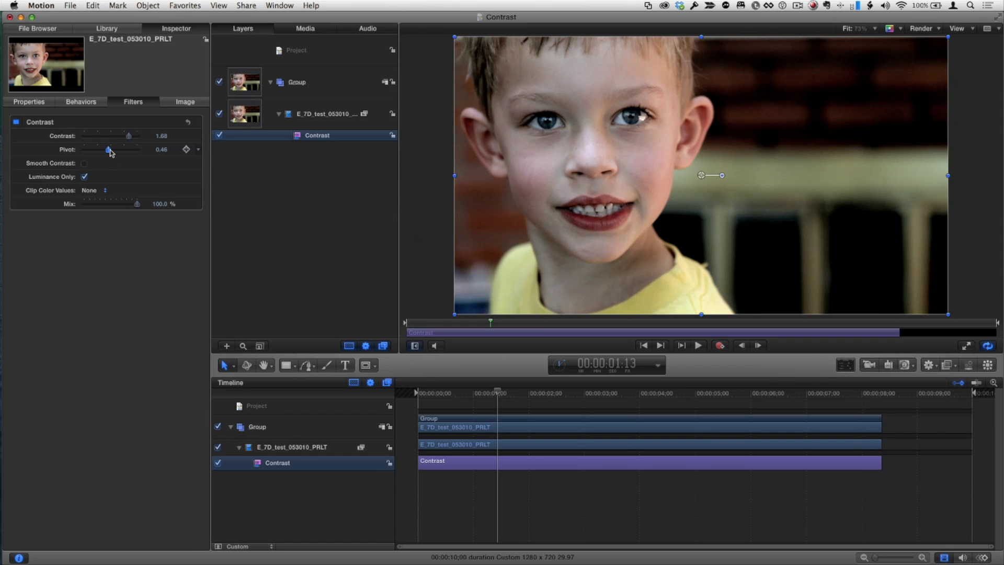
pyautogui.moveTo(111, 153); pyautogui.dragTo(112, 153)
pyautogui.click(16, 122)
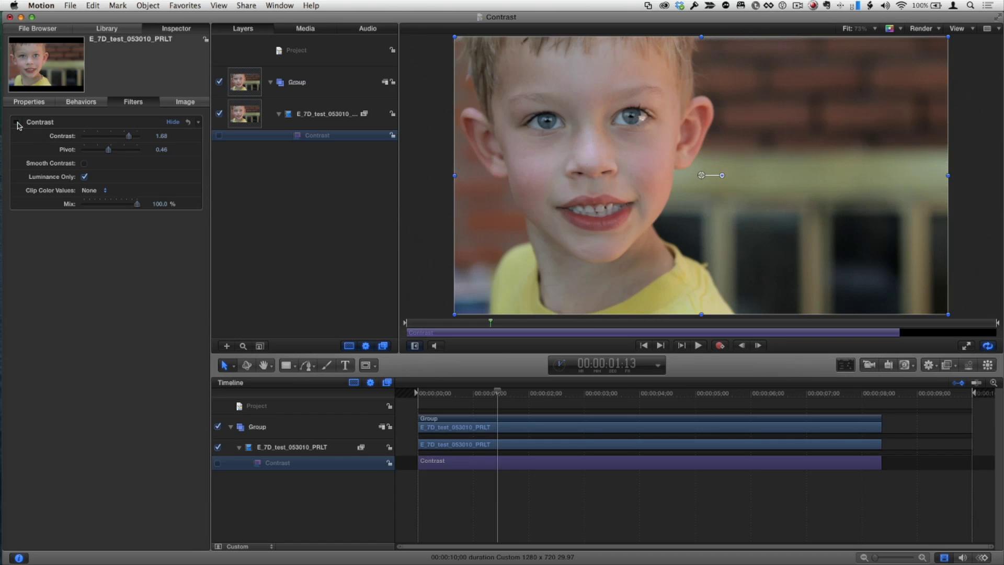
pyautogui.click(16, 123)
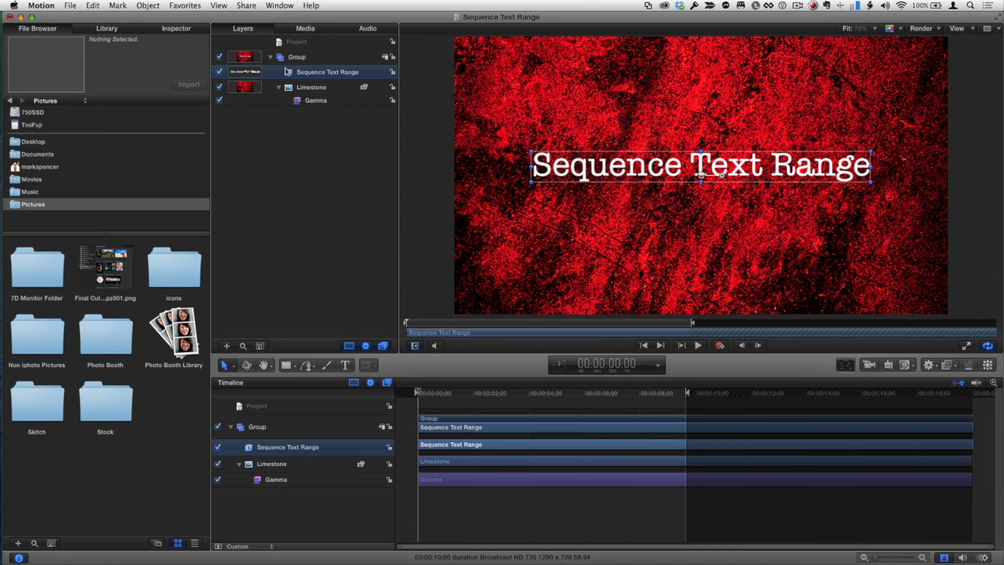
# Apply the Sequence Text behavior from Text Animation to the Sequence Text Range title
pyautogui.click(107, 28)
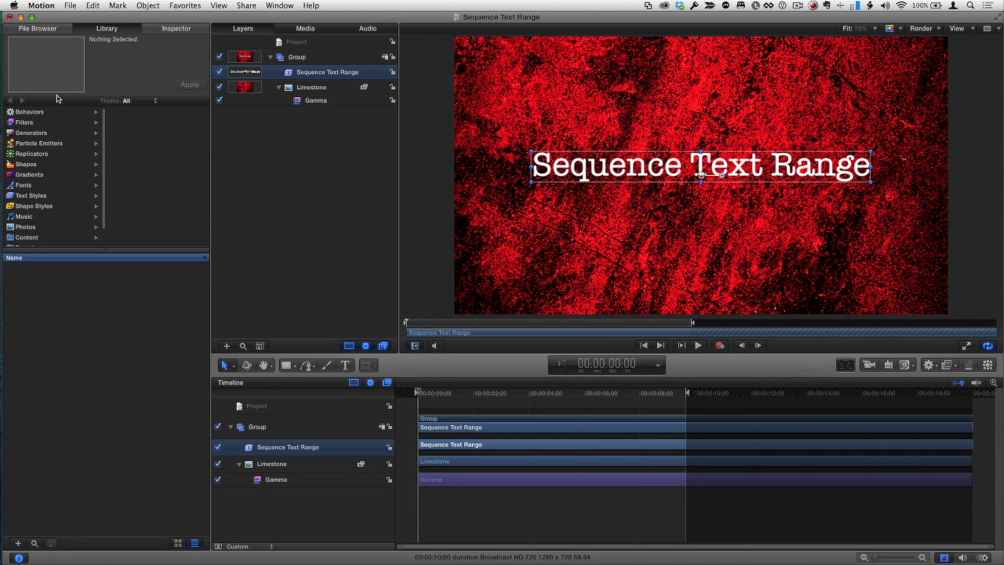
pyautogui.click(32, 114)
pyautogui.click(134, 226)
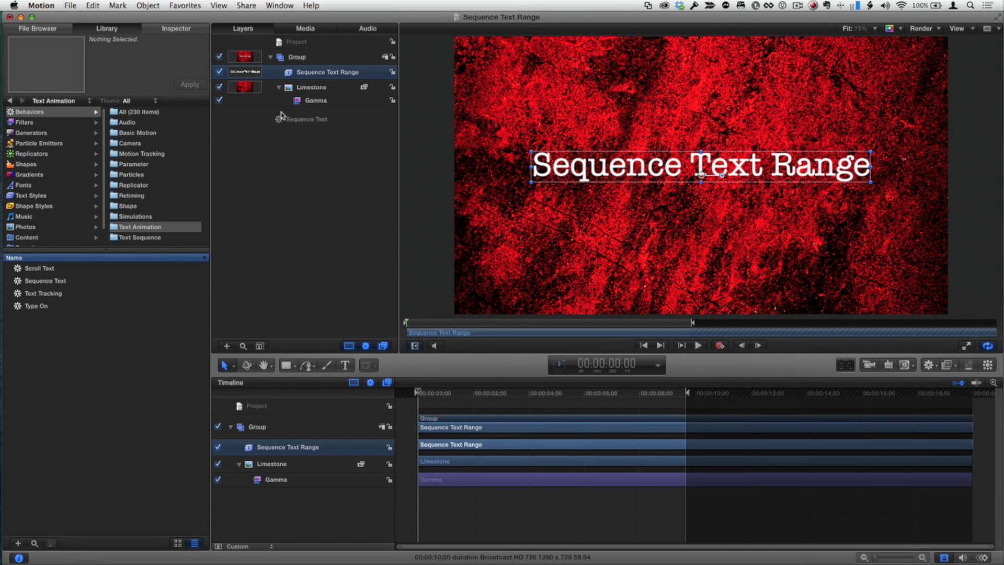
pyautogui.moveTo(18, 284); pyautogui.dragTo(314, 75)
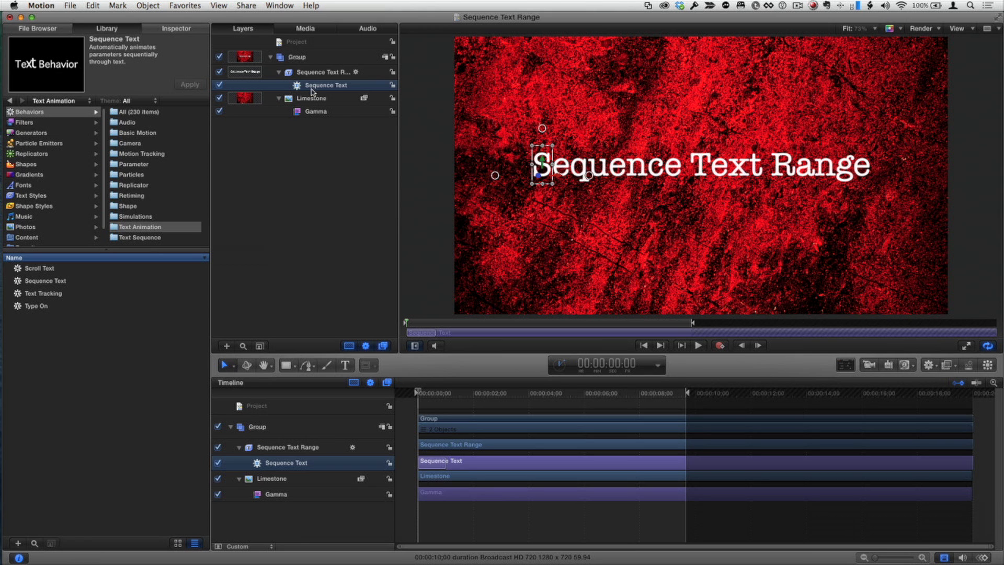
pyautogui.click(177, 28)
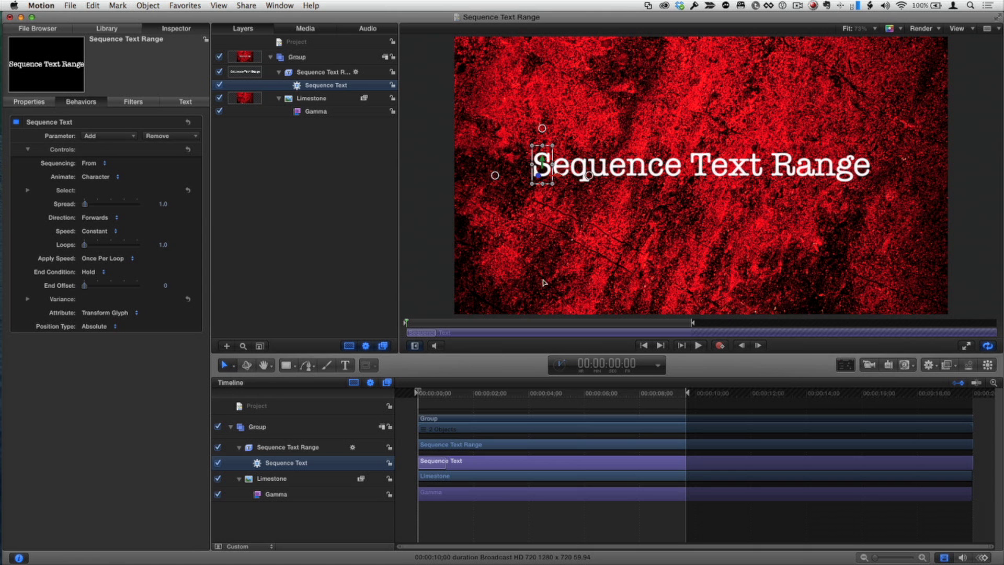
# Trim the Sequence Text behavior and play range out to about two seconds (O, Option-Command-O)
pyautogui.moveTo(476, 322); pyautogui.dragTo(494, 324)
pyautogui.press('o')
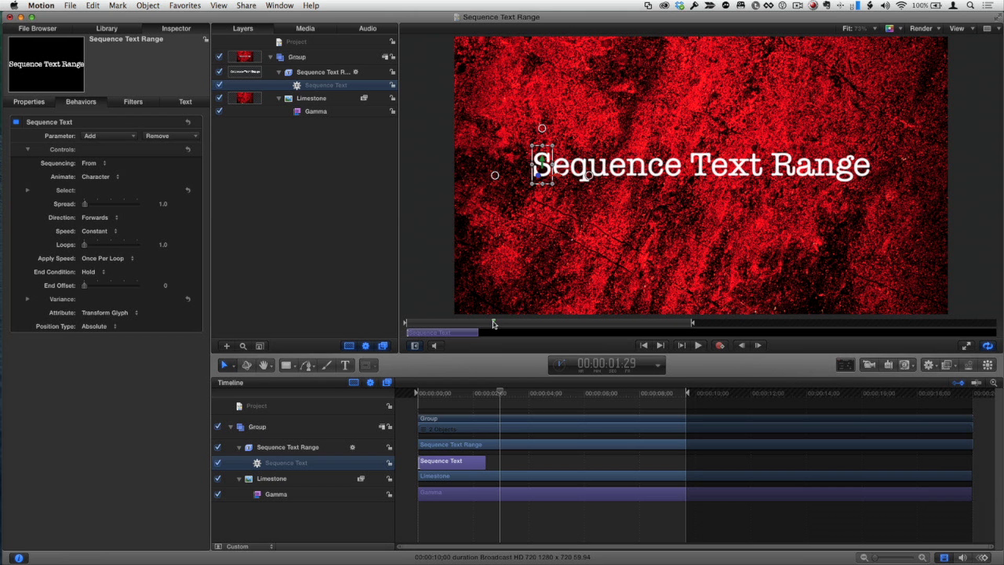
pyautogui.press('alt+super+o')
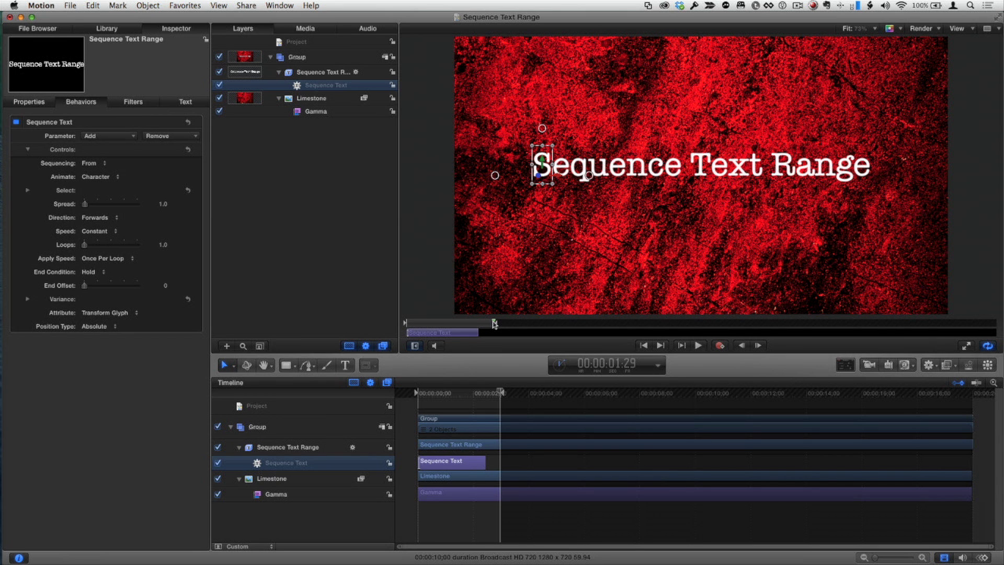
pyautogui.moveTo(494, 324); pyautogui.dragTo(386, 328)
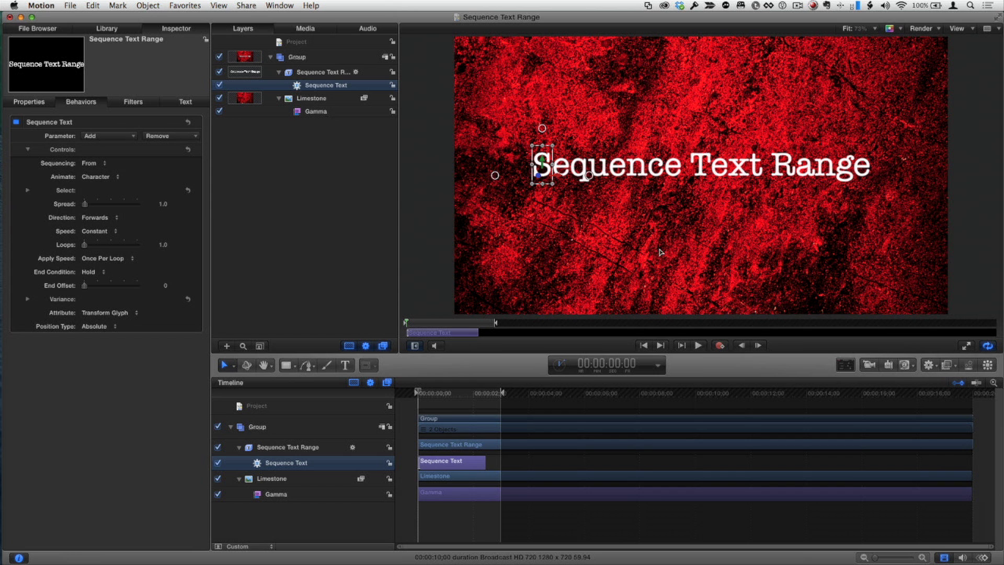
pyautogui.scroll(-2, 661, 252)
pyautogui.scroll(-2, 660, 251)
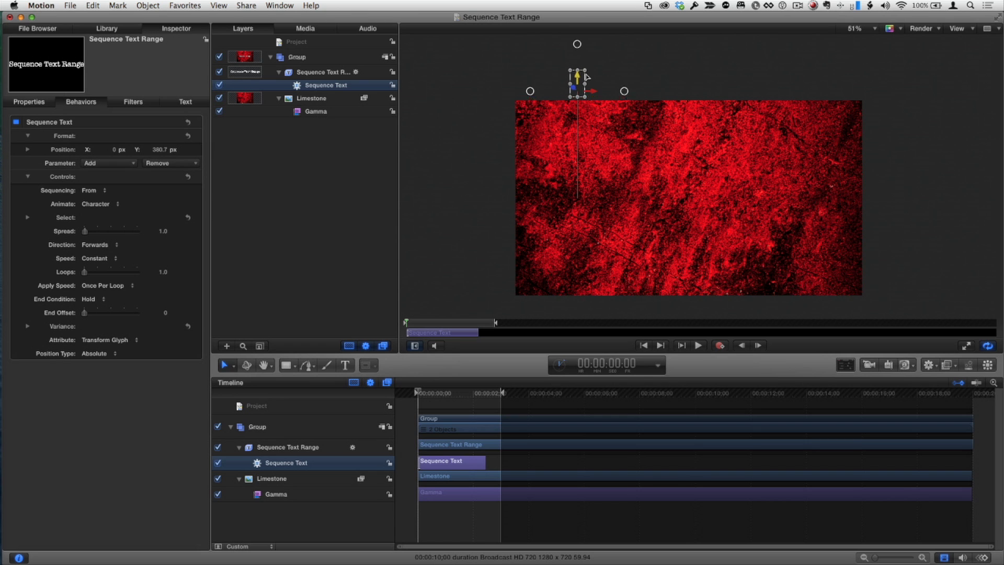
# Drag the onscreen control so letters start above the frame, refit the view and play
pyautogui.moveTo(578, 187)
pyautogui.mouseDown()
pyautogui.moveTo(588, 70)
pyautogui.moveTo(577, 37)
pyautogui.mouseUp()
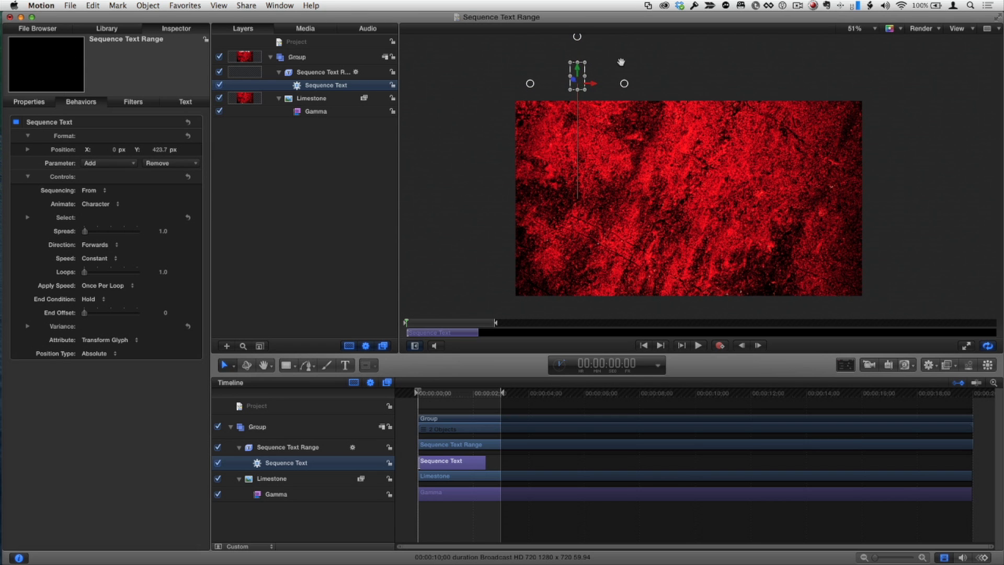
pyautogui.moveTo(621, 62)
pyautogui.mouseDown()
pyautogui.moveTo(597, 64)
pyautogui.moveTo(519, 180)
pyautogui.mouseUp()
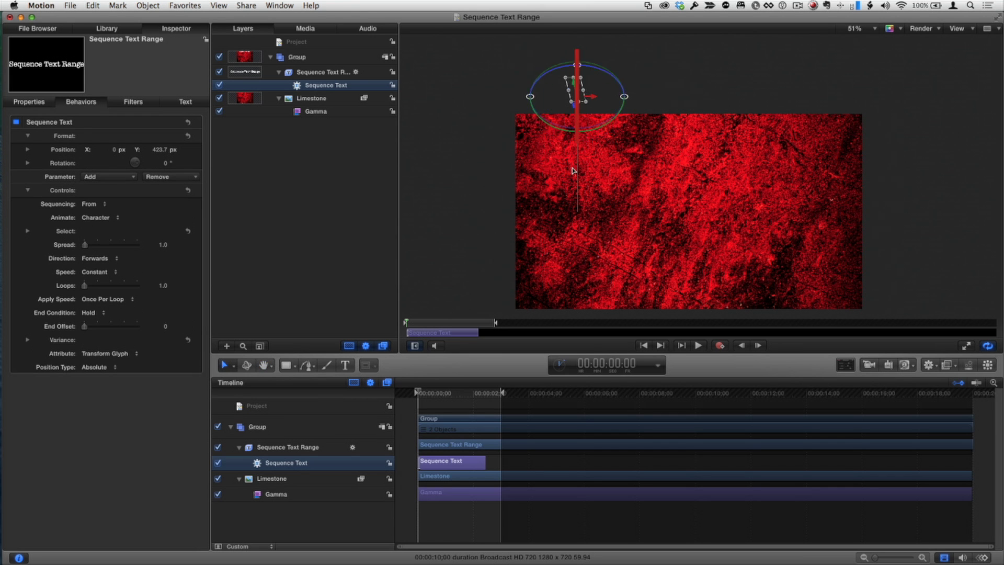
pyautogui.hotkey('shift', 'z')
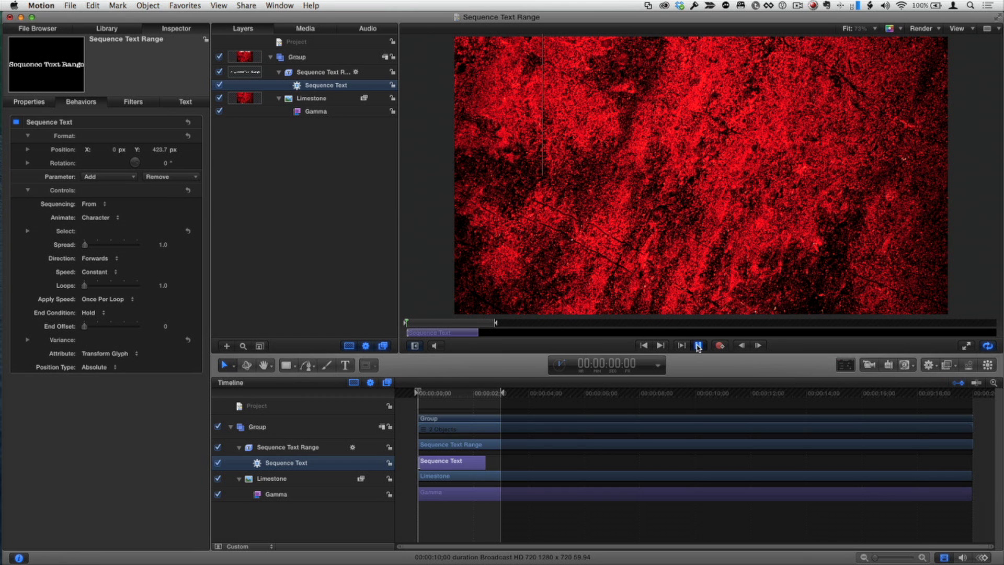
pyautogui.click(698, 346)
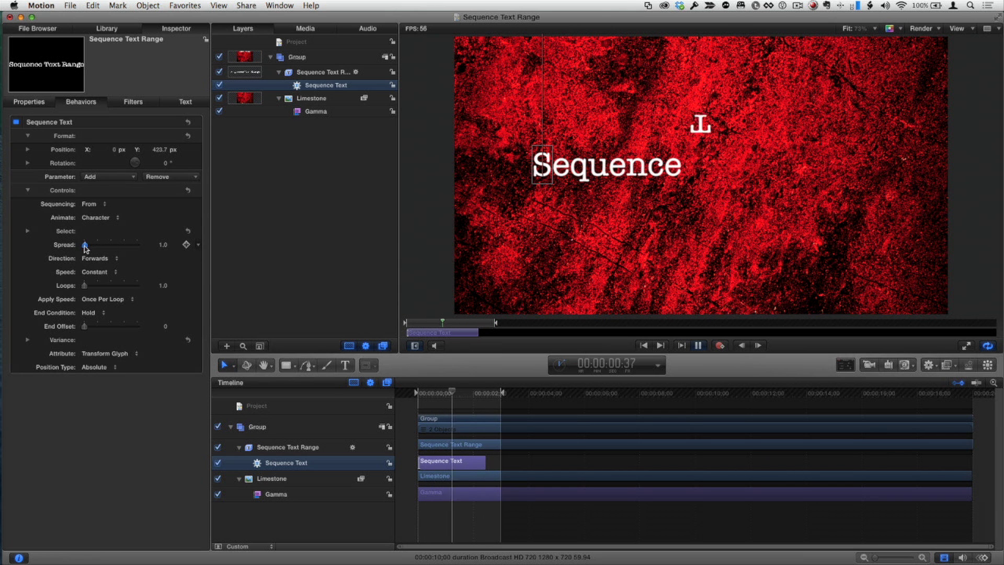
# Set Spread to 8, pause and scrub back, and expand the Select group
pyautogui.moveTo(86, 248); pyautogui.dragTo(89, 248)
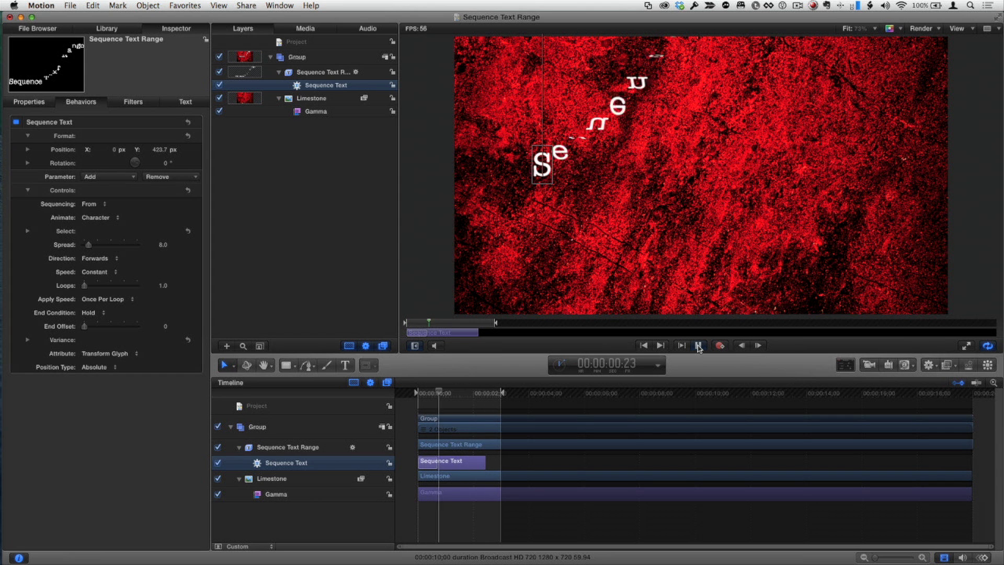
pyautogui.click(697, 346)
pyautogui.moveTo(470, 319); pyautogui.dragTo(446, 322)
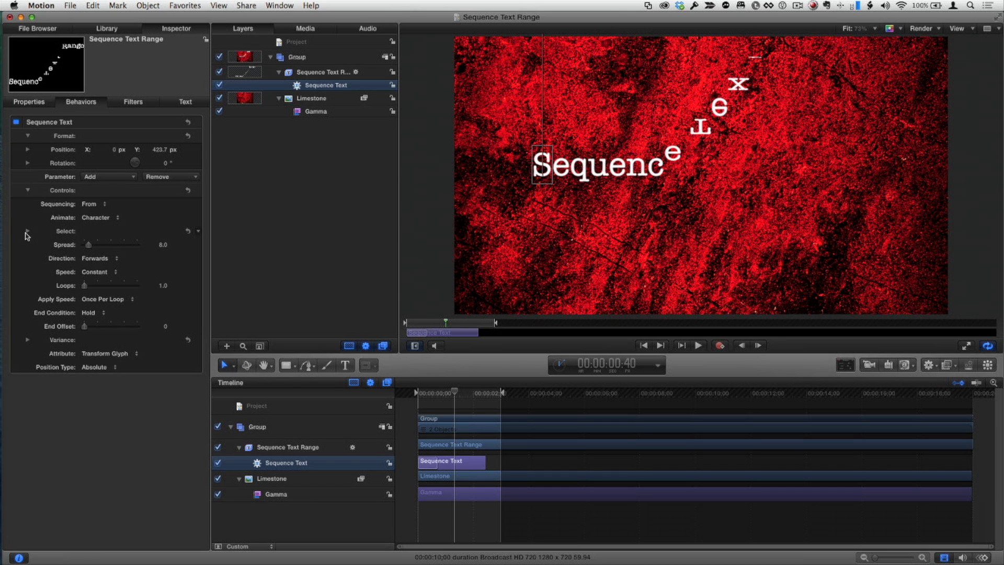
pyautogui.click(27, 231)
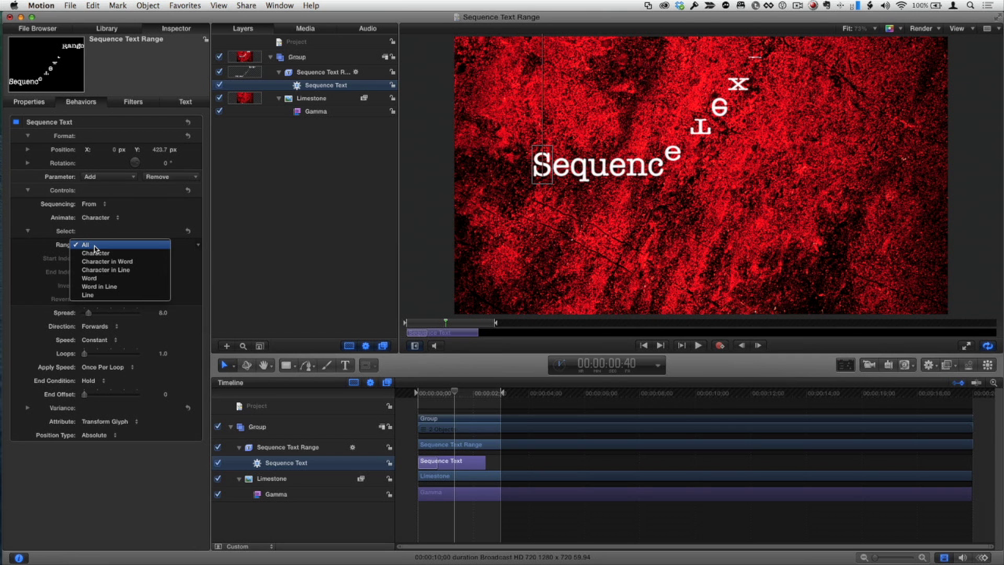
# Set the Select Range pop-up to Character
pyautogui.click(99, 253)
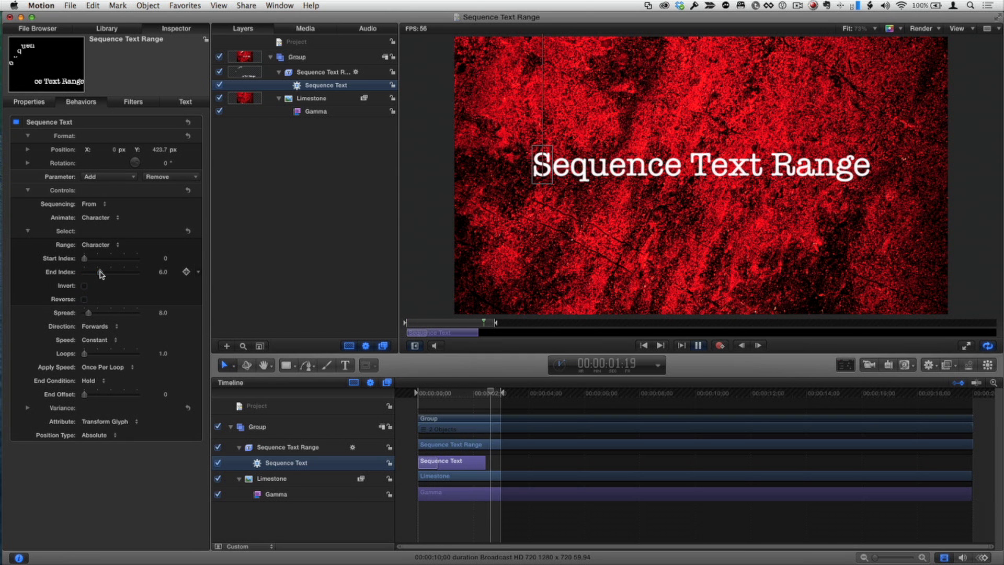
# Set Start Index 5 and End Index 10, with Reverse off and Invert tried then off
pyautogui.moveTo(99, 273); pyautogui.dragTo(111, 272)
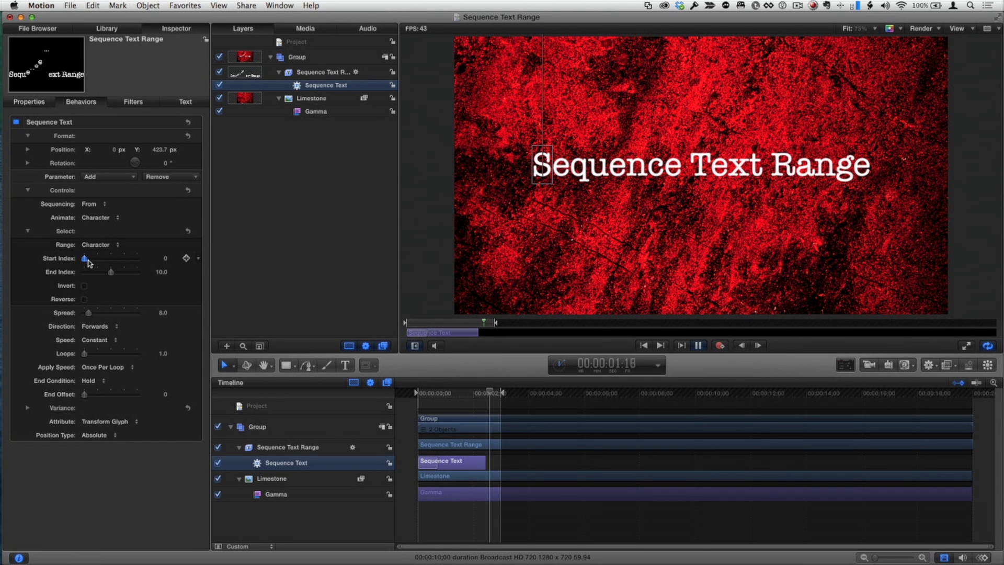
pyautogui.moveTo(95, 262); pyautogui.dragTo(97, 269)
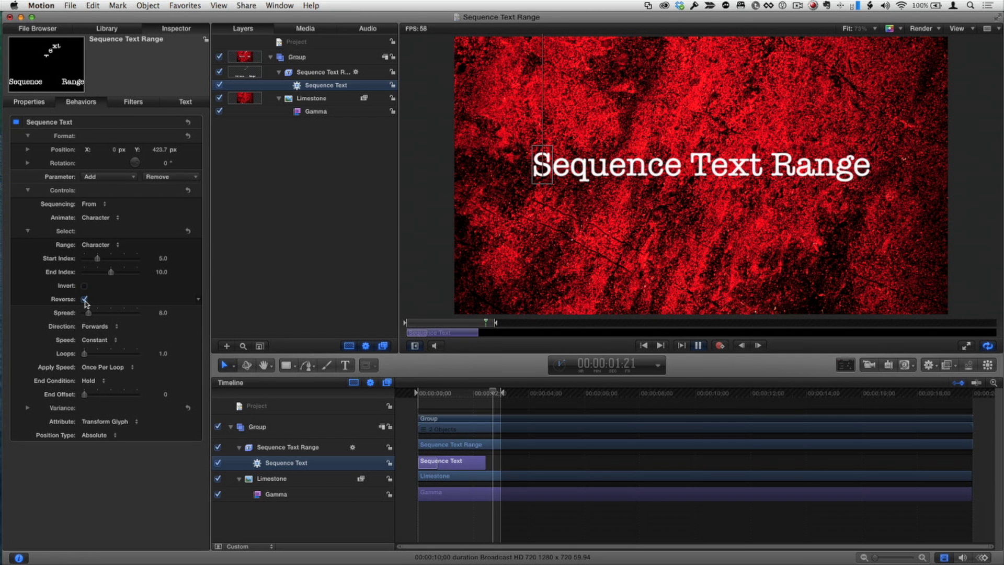
pyautogui.click(85, 299)
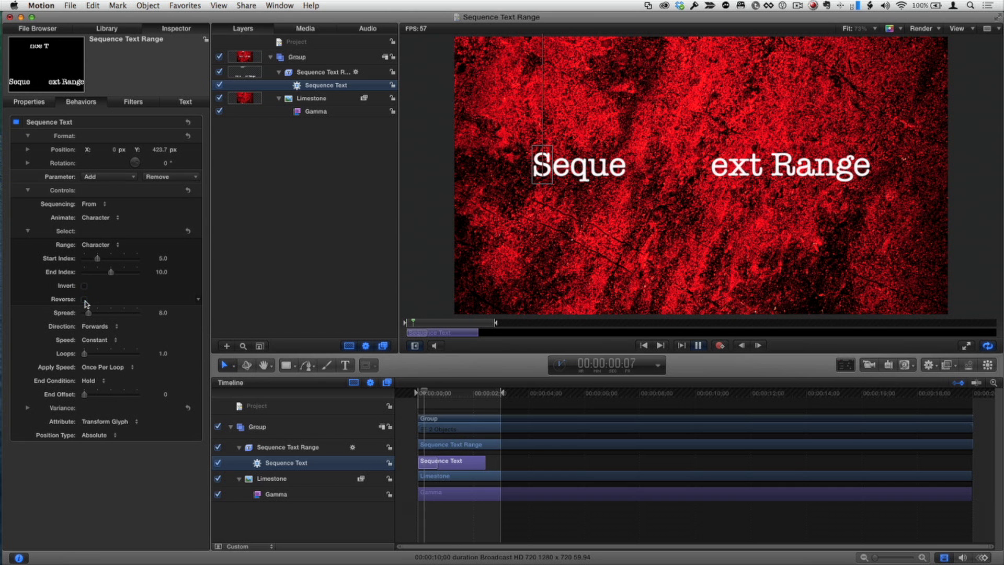
pyautogui.click(84, 285)
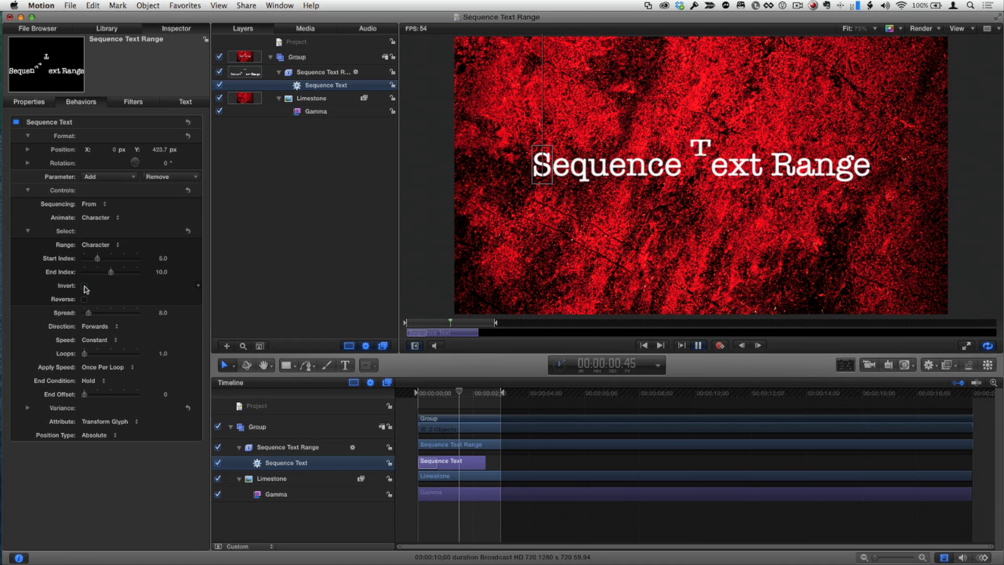
pyautogui.click(84, 285)
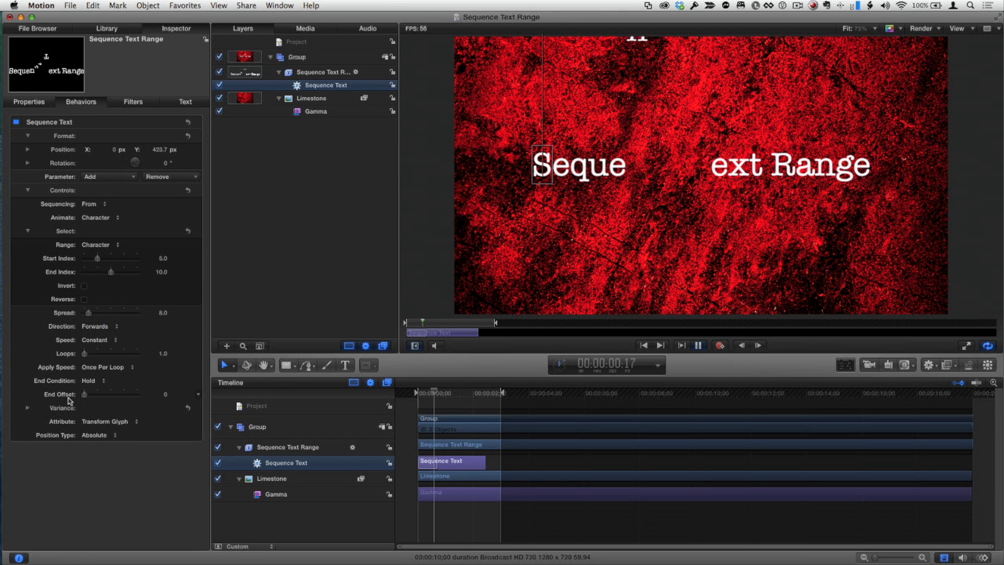
# Raise the Sequence Text Variance to about 49% so the animated letters scatter randomly
pyautogui.click(27, 408)
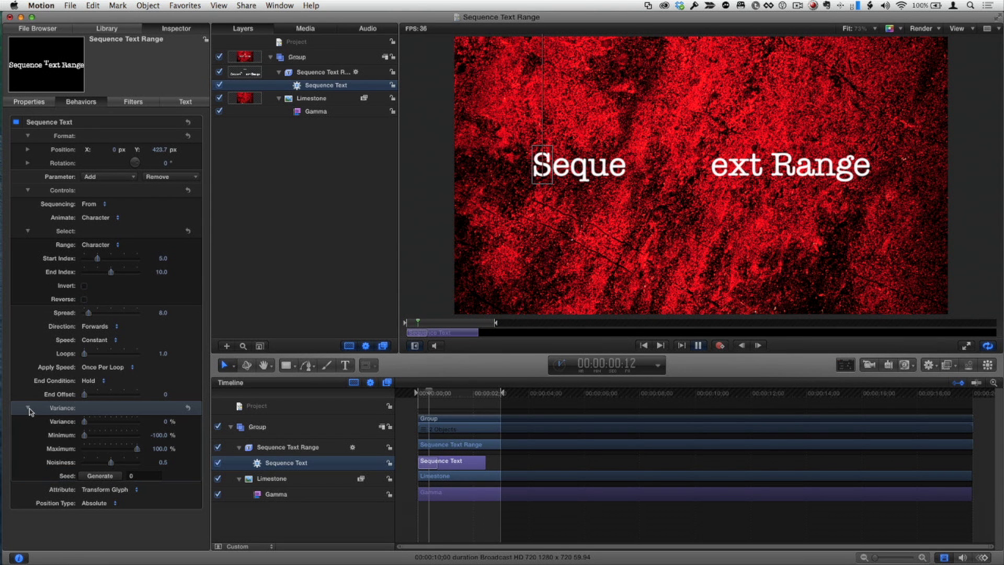
pyautogui.moveTo(84, 422); pyautogui.dragTo(110, 424)
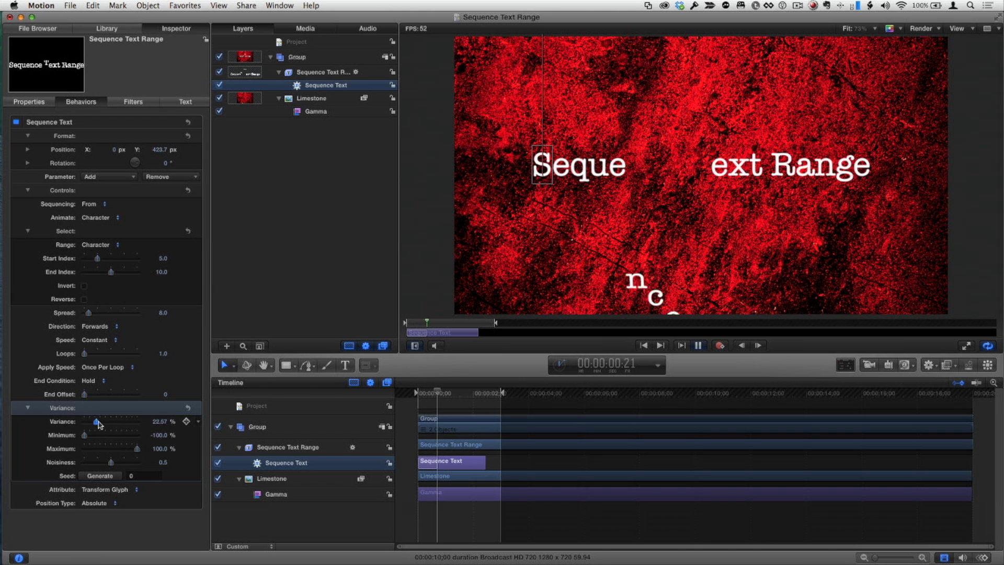